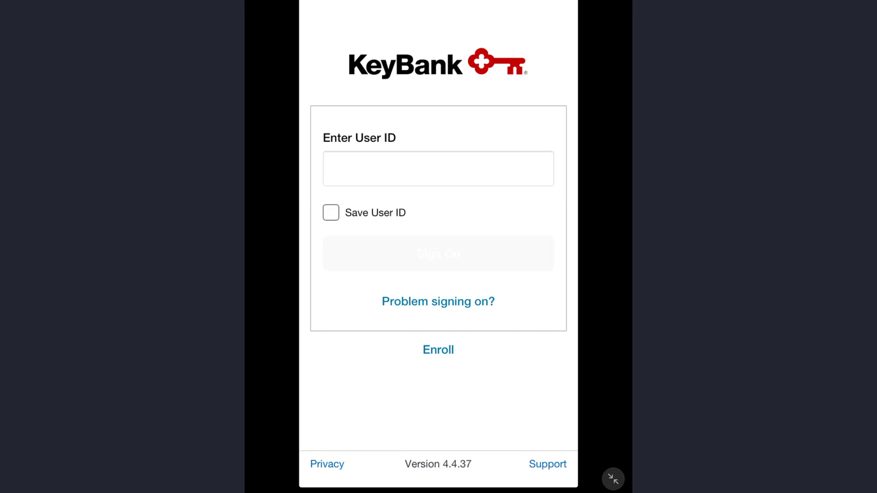
Bring up the 'Problem signing on?' options on the KeyBank sign-on screen
{"action": "left_click", "coordinate": [438, 302]}
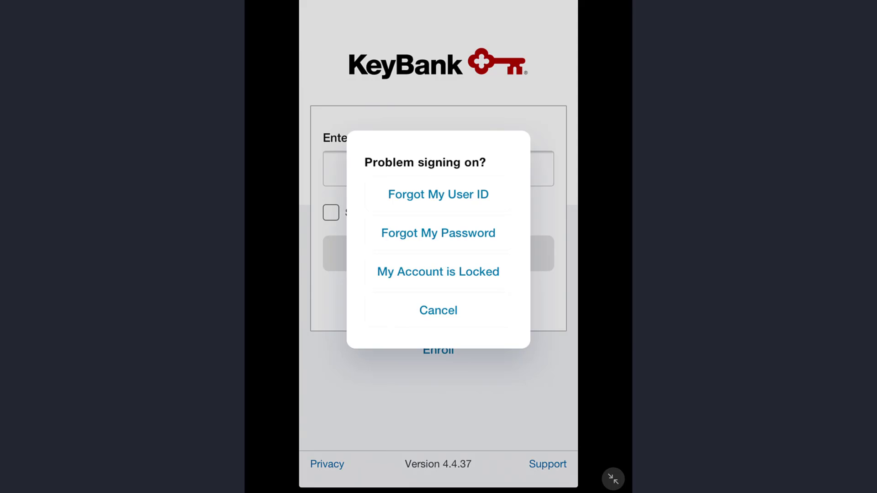
Start Forgot User ID recovery and follow the Personal Accounts path to the SSN form
{"action": "left_click", "coordinate": [437, 194]}
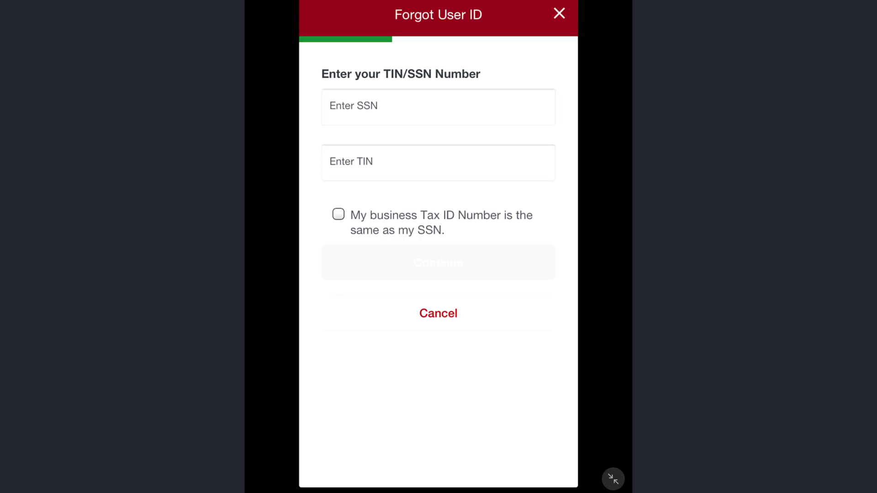
Toggle 'My business Tax ID Number is the same as my SSN' on, then off again
{"action": "left_click", "coordinate": [339, 214]}
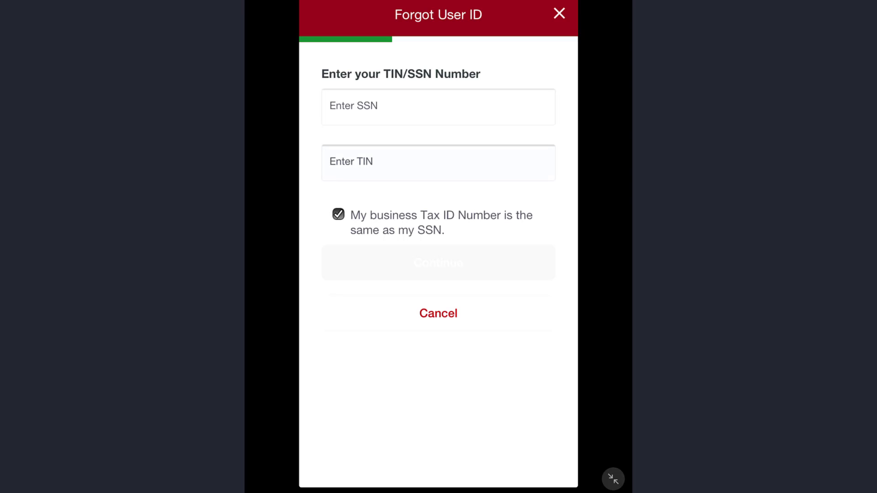
{"action": "left_click", "coordinate": [338, 215]}
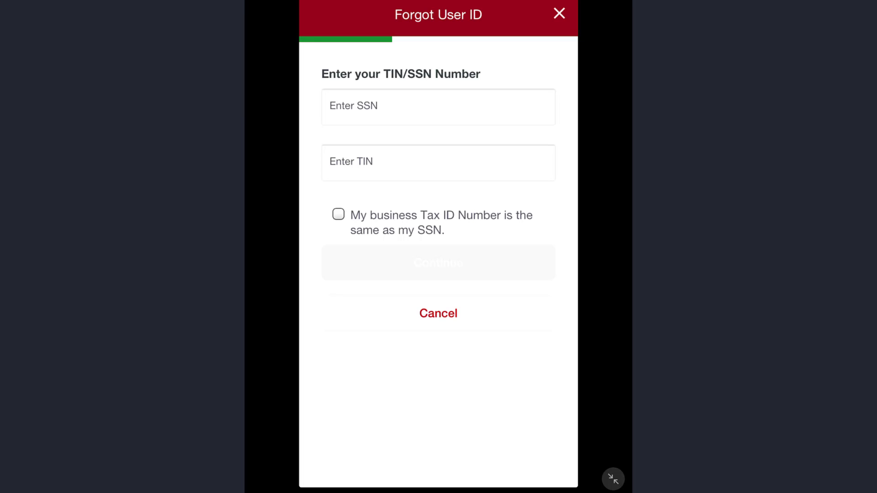
Dismiss the Forgot User ID dialog with Escape, leaving the User ID field blank
{"action": "key", "text": "Escape"}
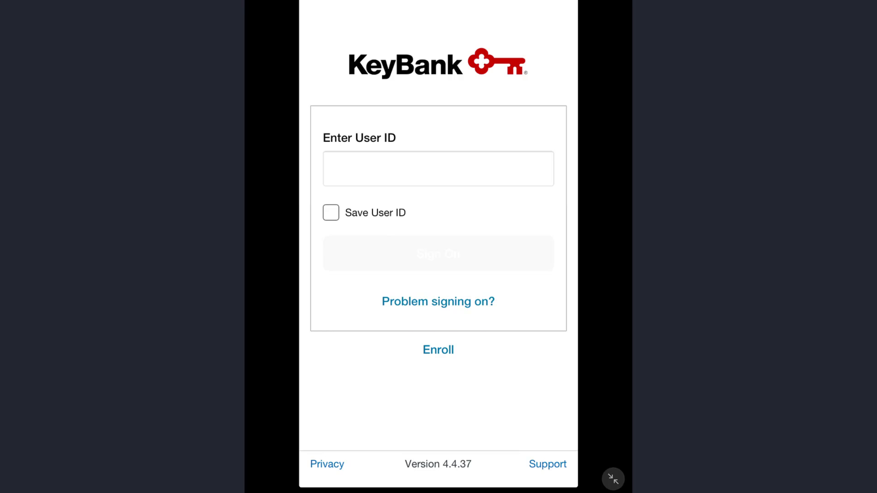